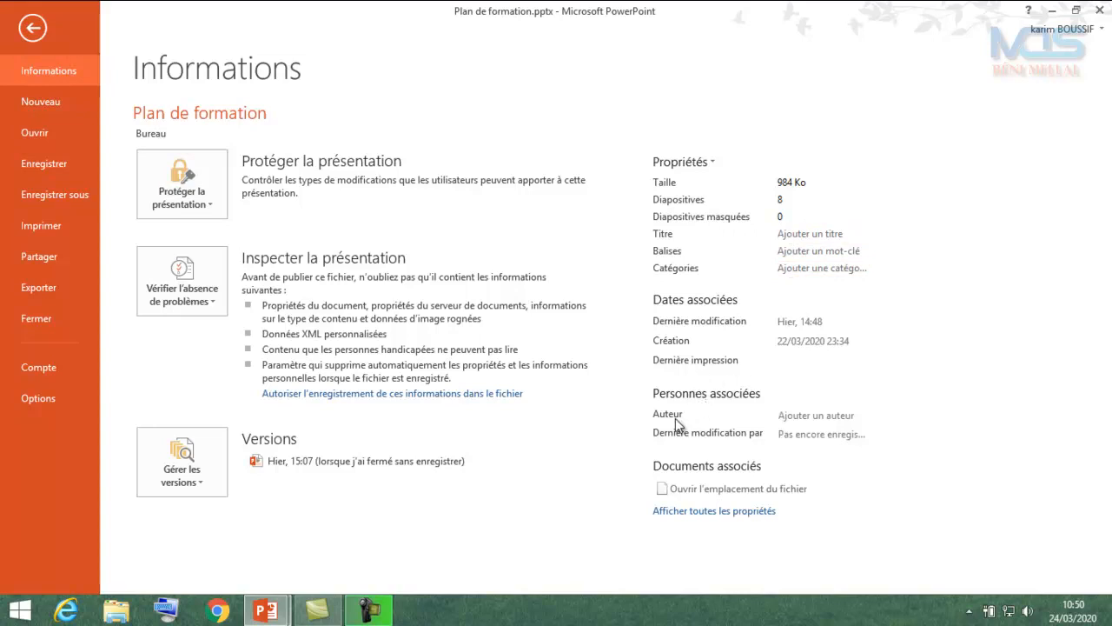
# Step: Open the advanced properties of the Plan de formation presentation
pyautogui.click(816, 421)
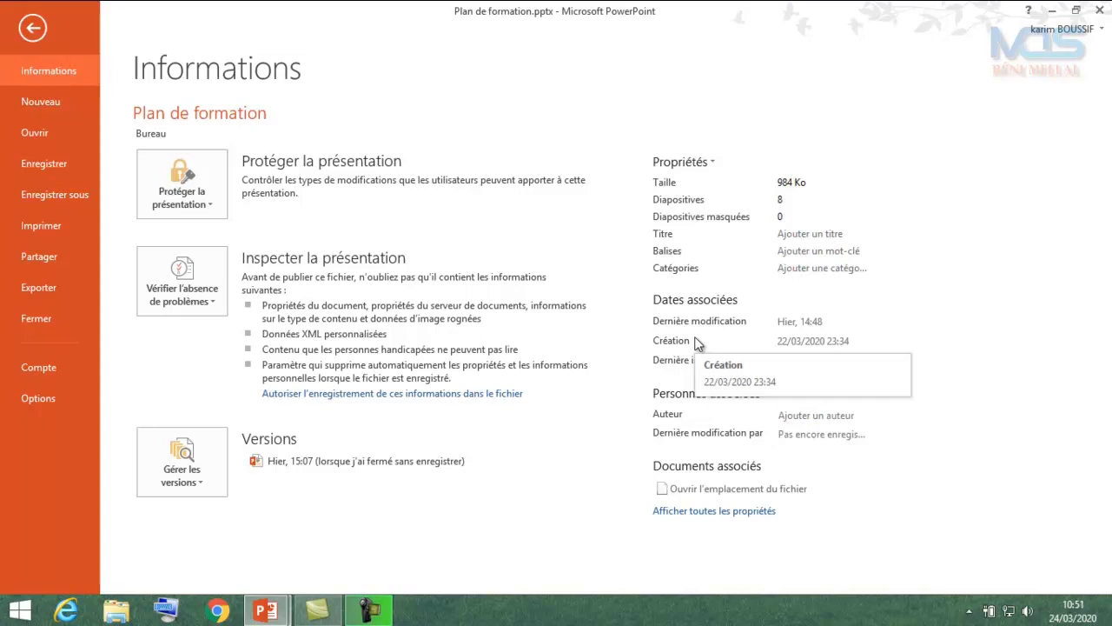
pyautogui.click(687, 164)
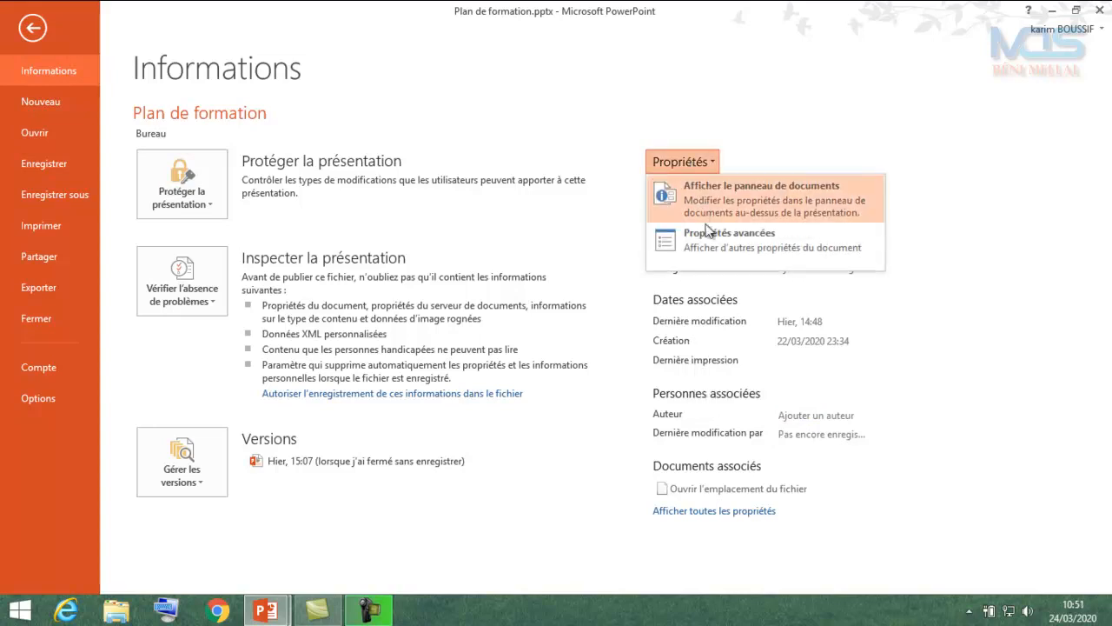
pyautogui.click(716, 251)
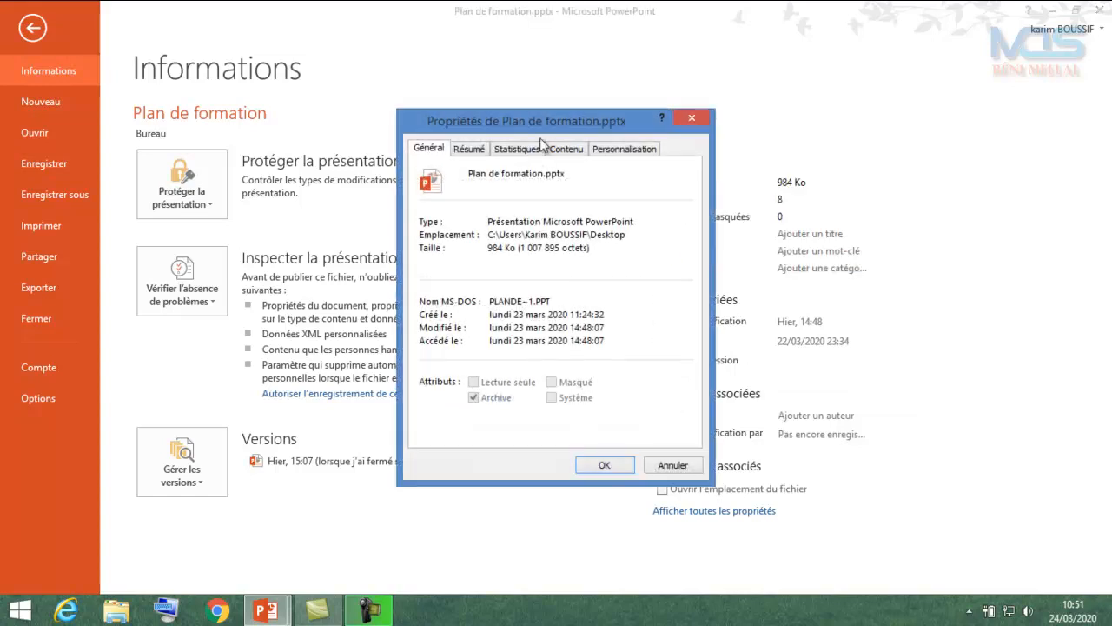
pyautogui.moveTo(546, 120); pyautogui.dragTo(553, 123)
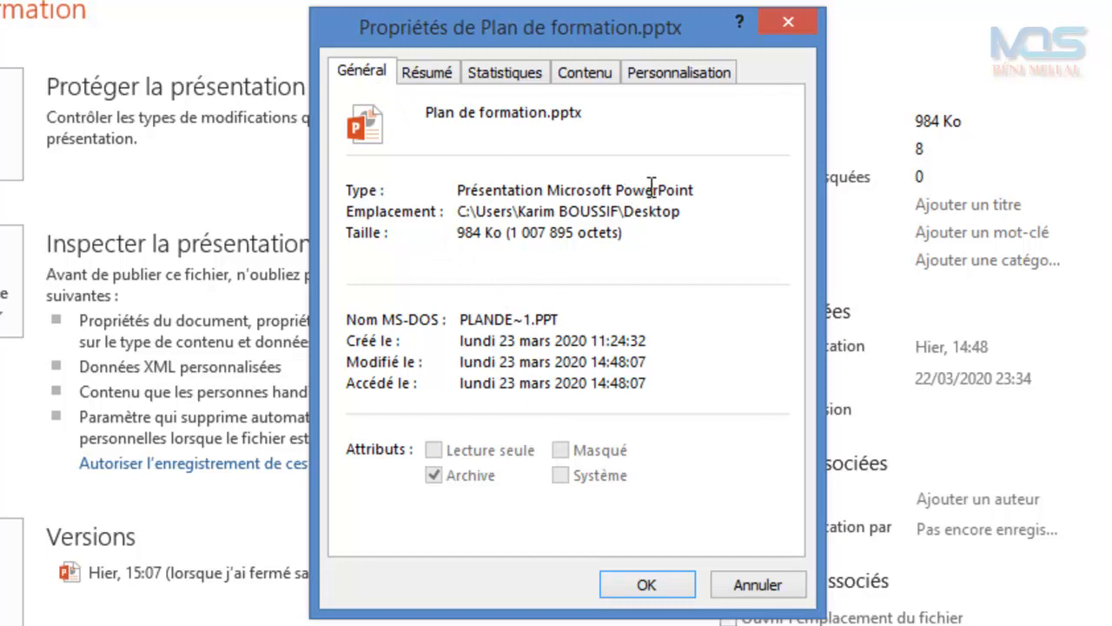
# Step: Examine the presentation's general properties: file type, location, and creation, modification and access dates
pyautogui.moveTo(651, 189); pyautogui.dragTo(682, 189)
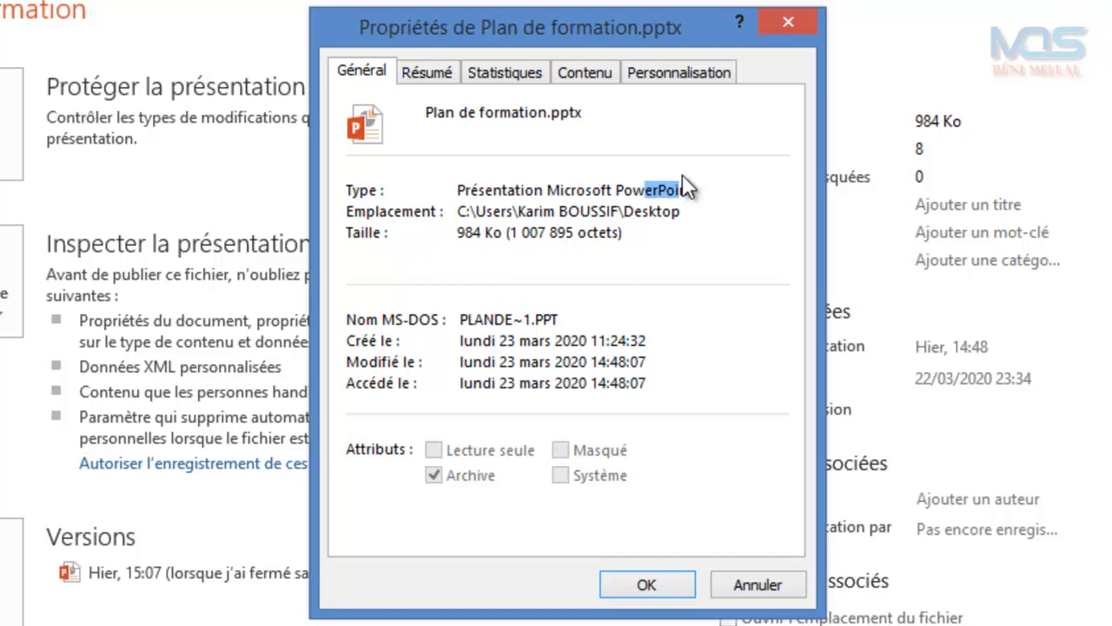
pyautogui.doubleClick(457, 217)
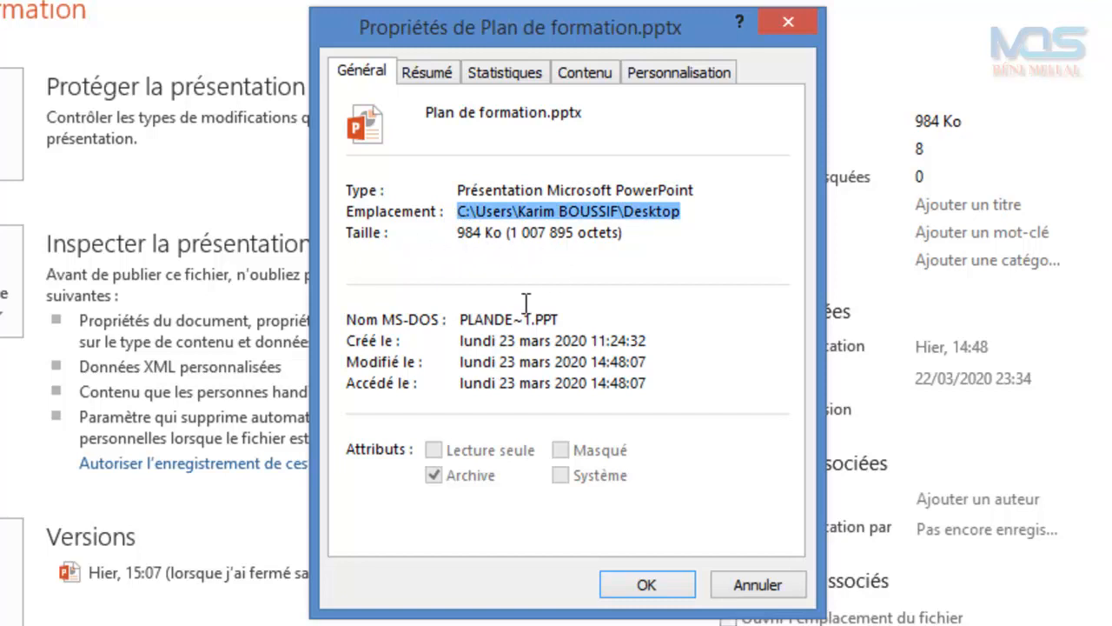
pyautogui.moveTo(554, 341); pyautogui.dragTo(640, 341)
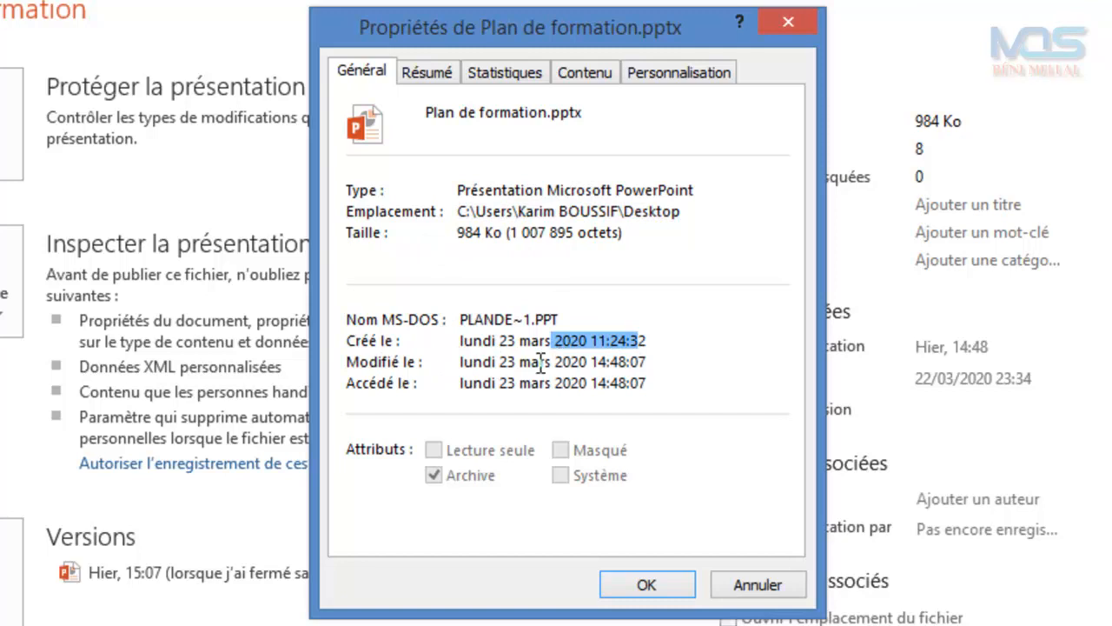
pyautogui.moveTo(501, 362); pyautogui.dragTo(688, 363)
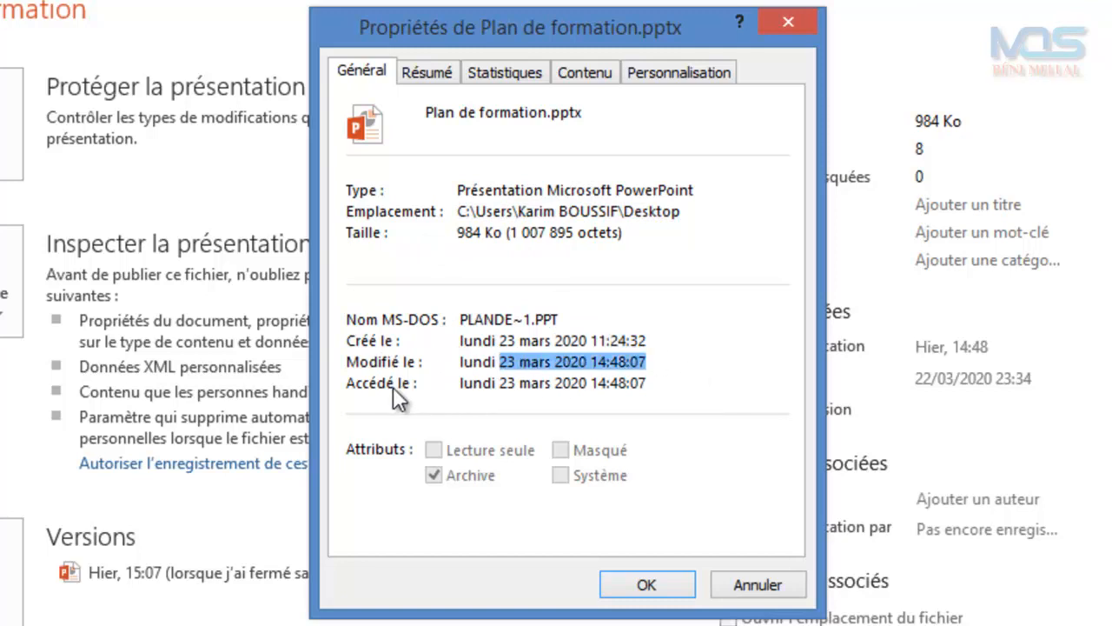
pyautogui.moveTo(471, 386); pyautogui.dragTo(660, 385)
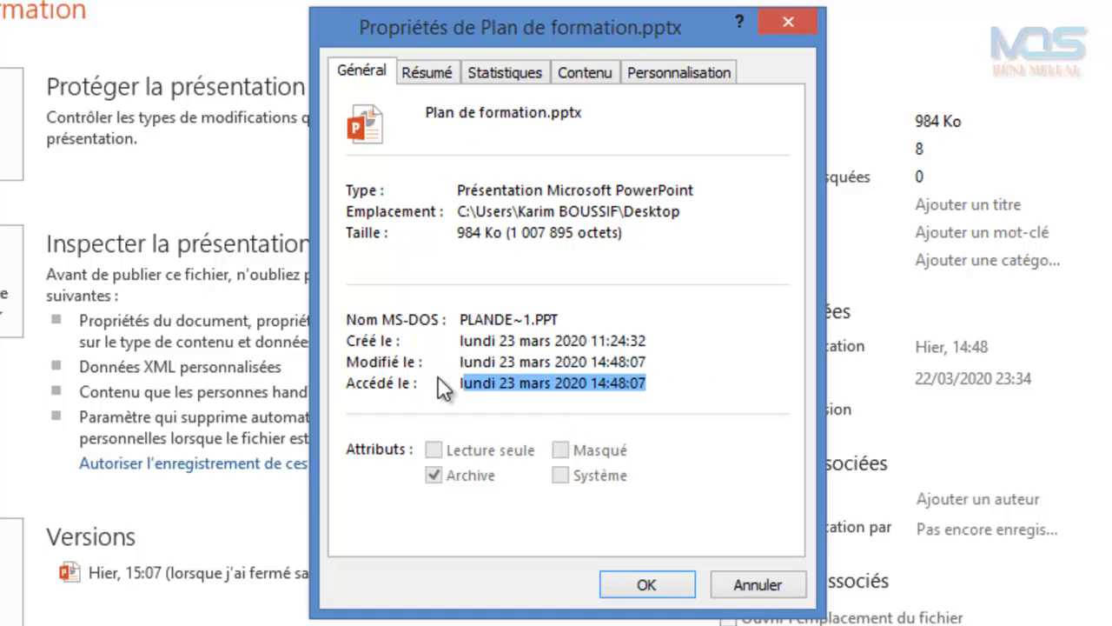
# Step: Set the title in the presentation's summary properties to "Formation powerpoint 2013"
pyautogui.click(433, 73)
pyautogui.click(496, 108)
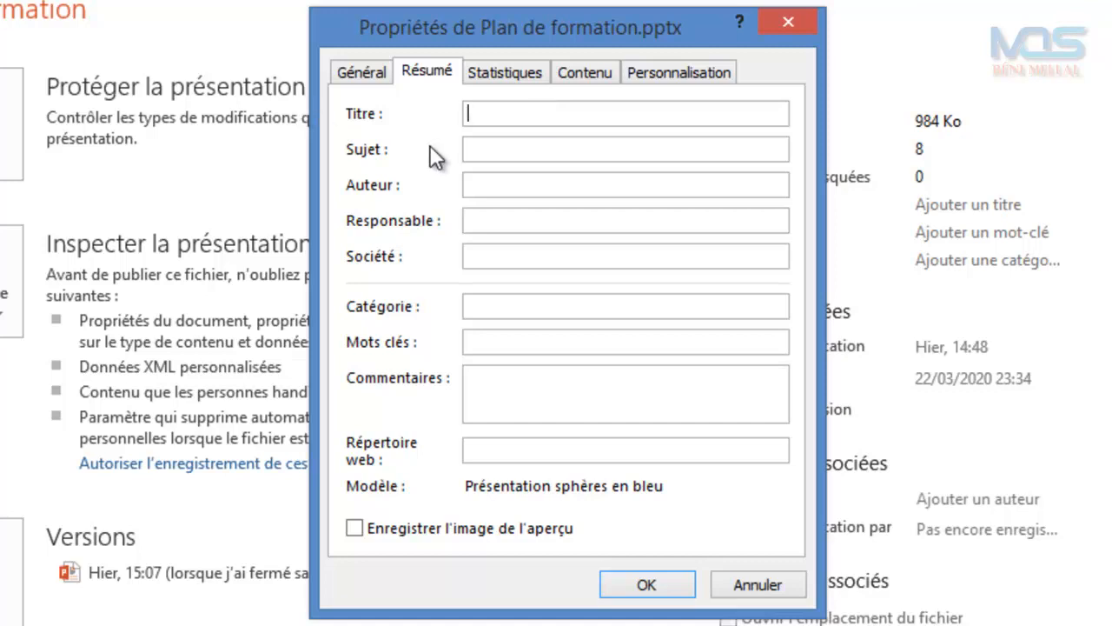
pyautogui.write('Fprmation')
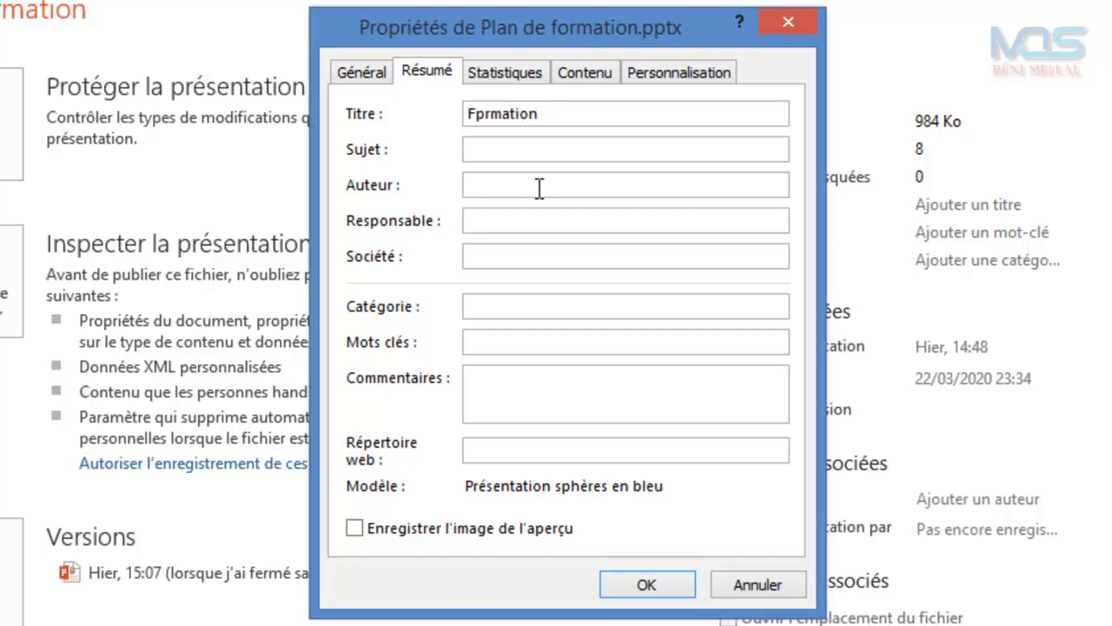
pyautogui.press('BackSpace')
pyautogui.press('BackSpace')
pyautogui.press('BackSpace')
pyautogui.press('BackSpace')
pyautogui.press('BackSpace')
pyautogui.press('BackSpace')
pyautogui.press('BackSpace')
pyautogui.press('BackSpace')
pyautogui.write('ormation powerpoint')
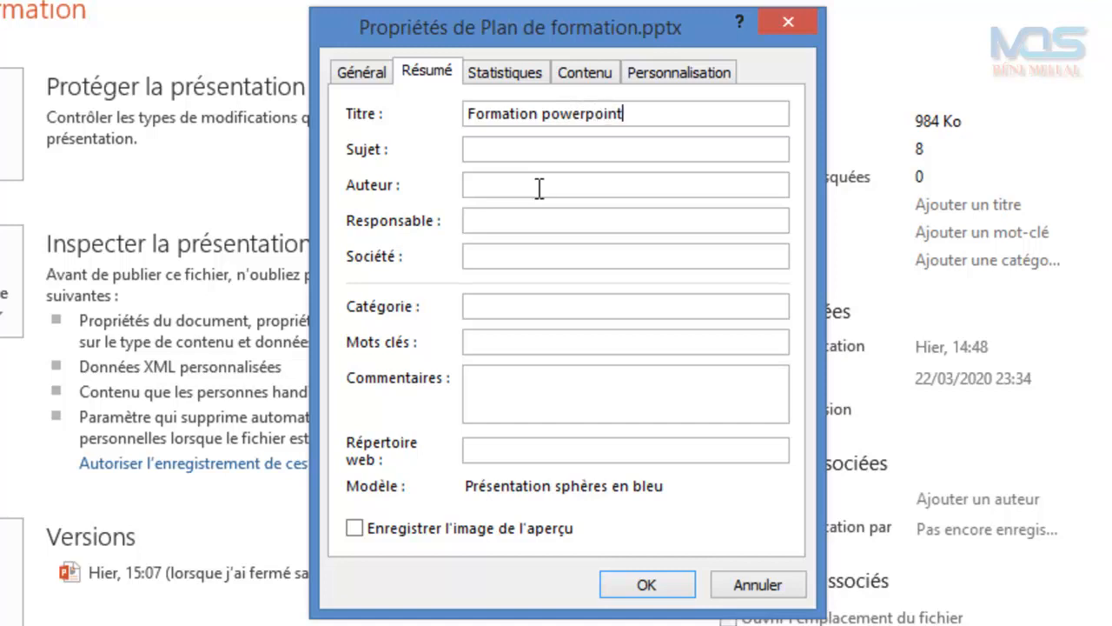
pyautogui.write(' 2013')
# Step: Set the subject to "Chapitre 1" and enter the author's full name
pyautogui.press('Tab')
pyautogui.write('Chap')
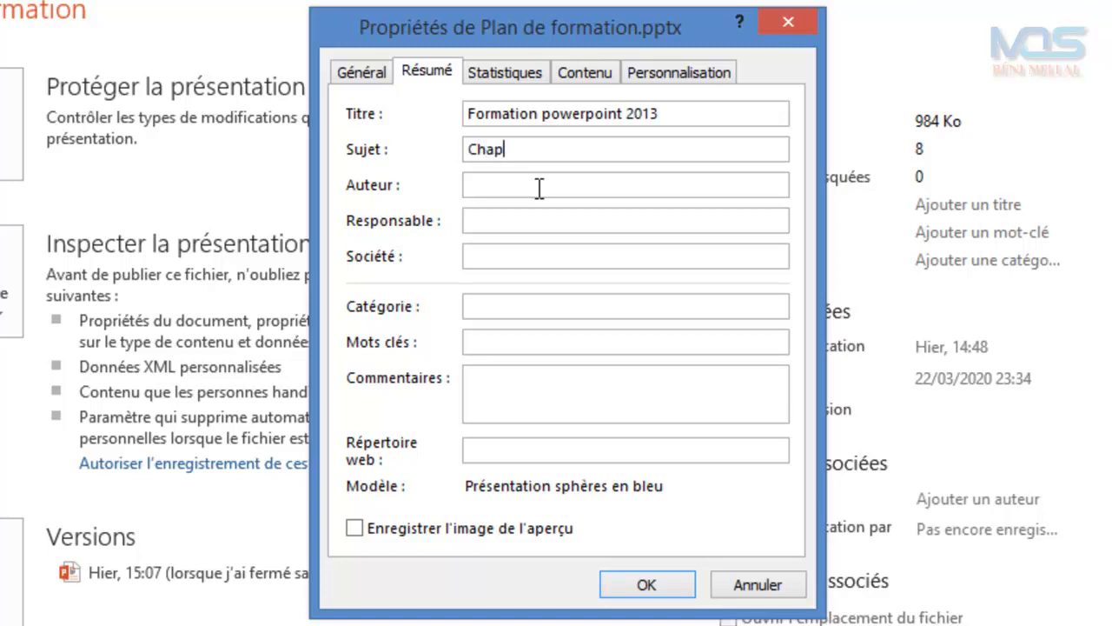
pyautogui.write('itre 1')
pyautogui.press('Tab')
pyautogui.write('Karim BOUSSIf')
pyautogui.press('BackSpace')
pyautogui.write('F')
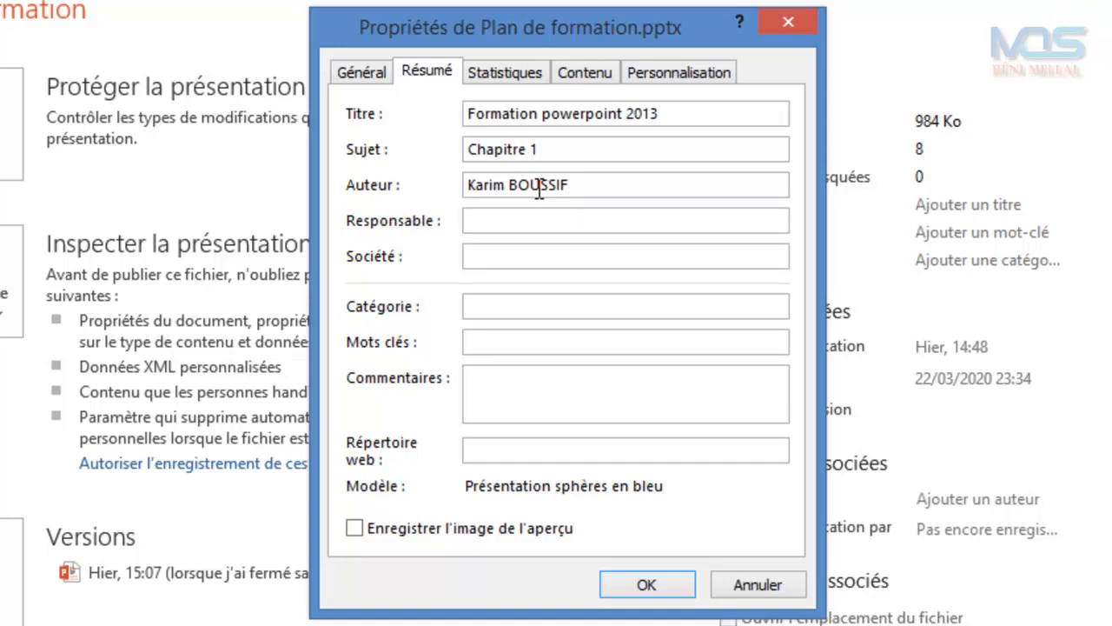
# Step: Enter "Profe" and the person's full name as the manager, and set the company to "MOS Béni Mellal"
pyautogui.write('Profe Karim BOUSSIf')
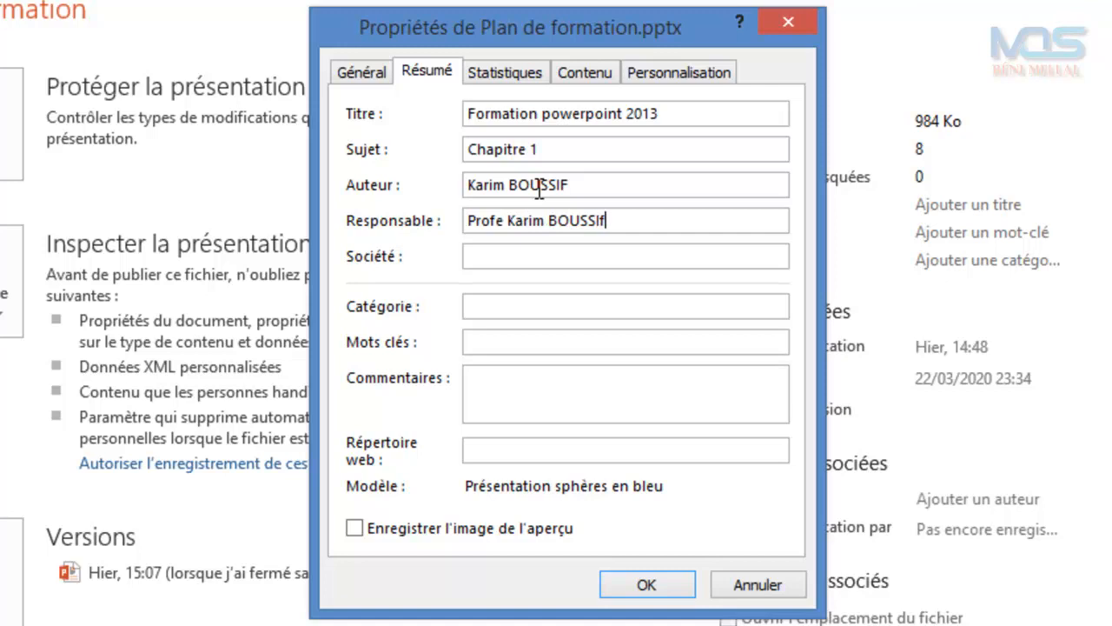
pyautogui.write('=')
pyautogui.press('BackSpace')
pyautogui.press('BackSpace')
pyautogui.write('F')
pyautogui.press('Tab')
pyautogui.write('MOS Béni Mellal')
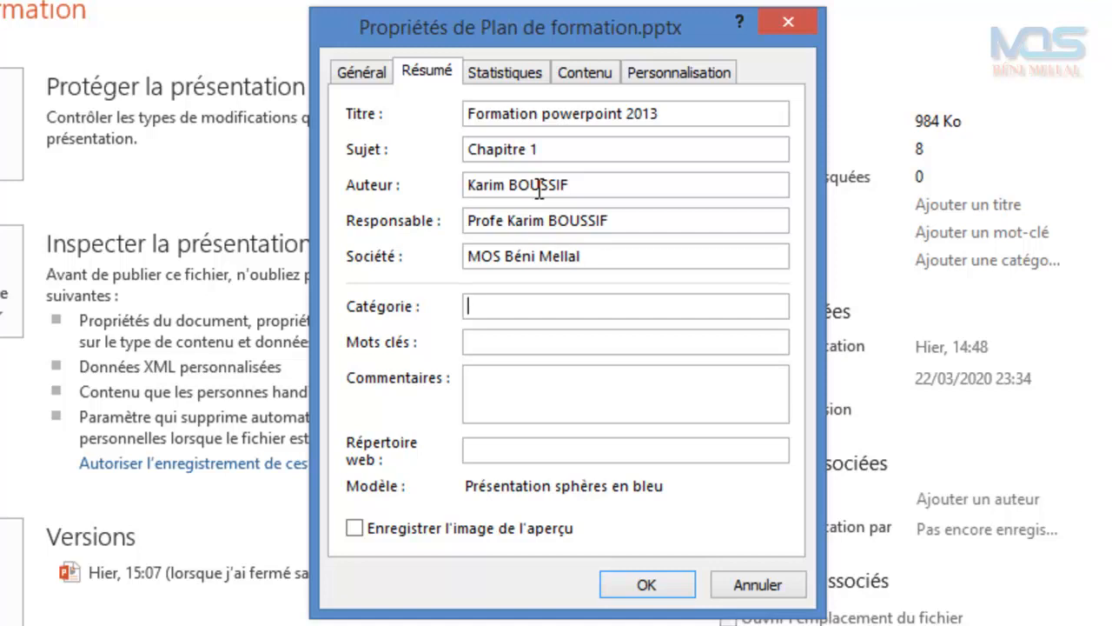
# Step: Set the category to "Formation MS Office 2013" and the keywords to "MOS - PowerPoint - Office"
pyautogui.write('Formation MS Office 2013')
pyautogui.press('Tab')
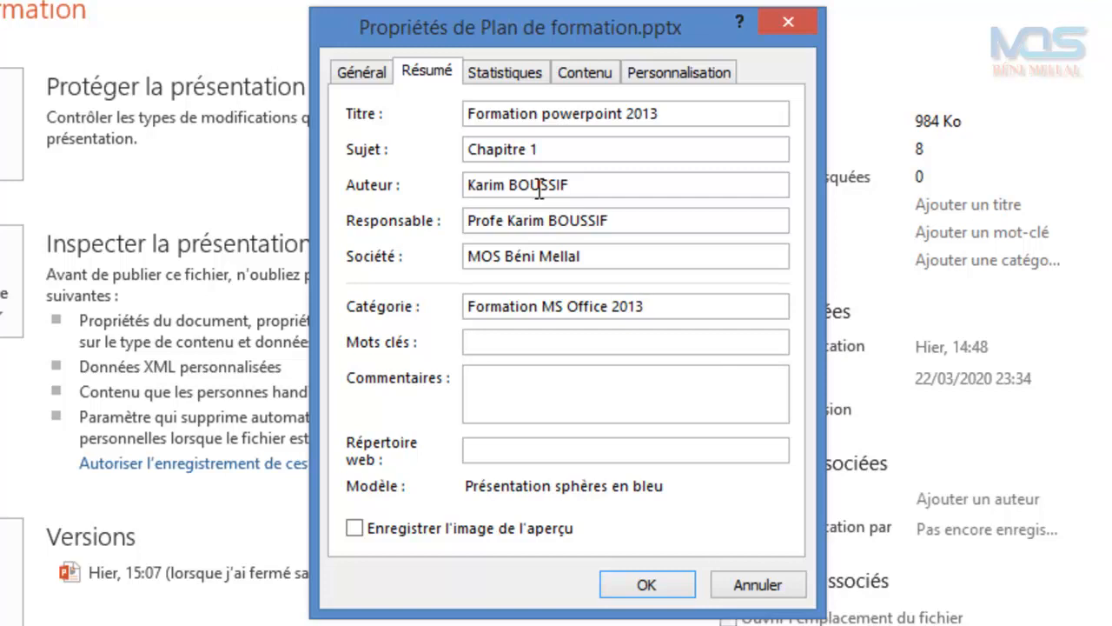
pyautogui.write('MOS - PowerPoint')
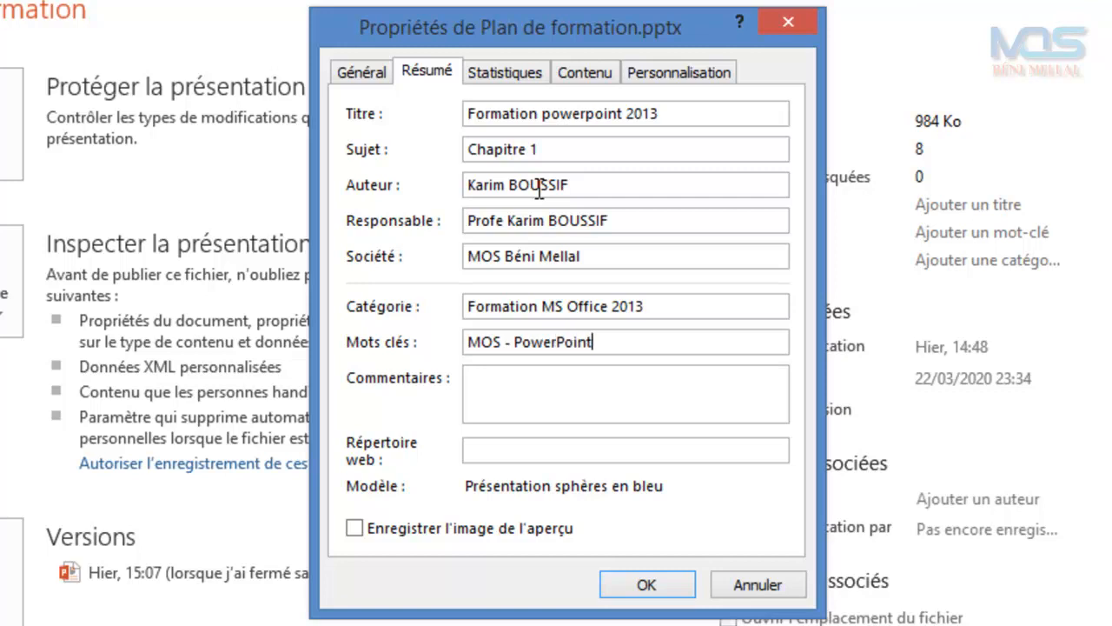
pyautogui.write(' - Office')
# Step: Add the comment "C'est une frmation pour bien apprendre le microsoft Powerpoint 2013" to the summary properties
pyautogui.press('Tab')
pyautogui.write("C'e")
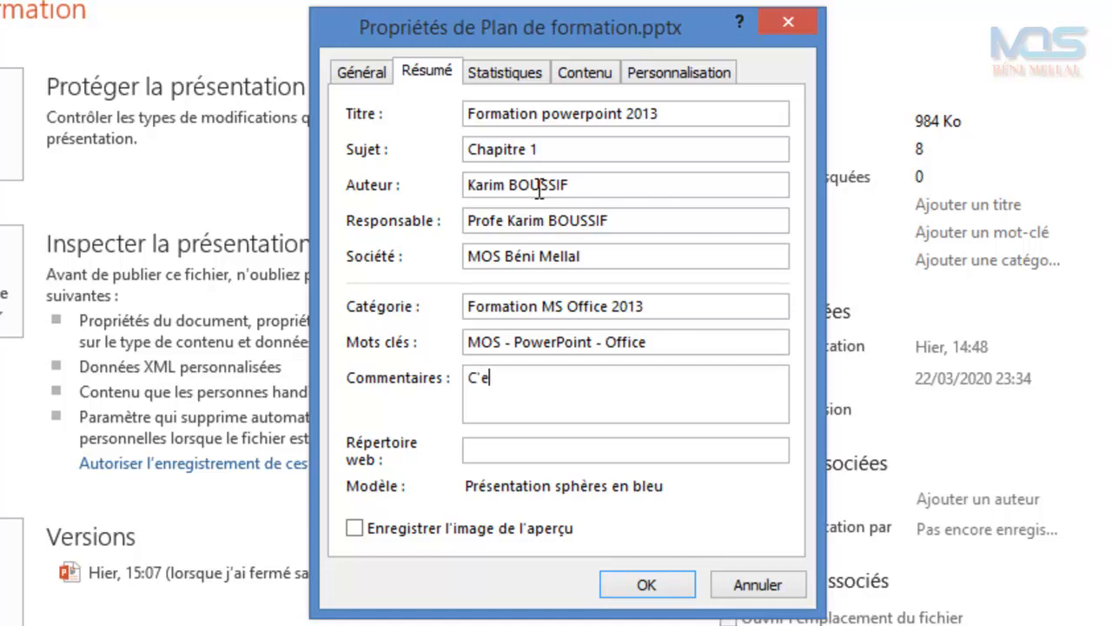
pyautogui.write('st une frmati')
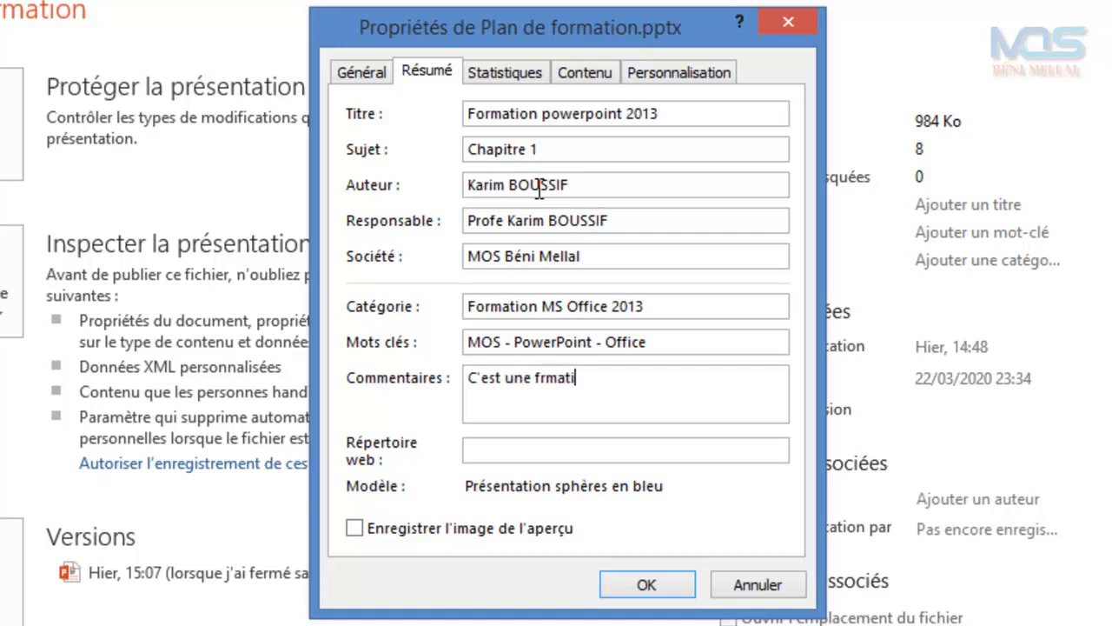
pyautogui.write('on pour bien a')
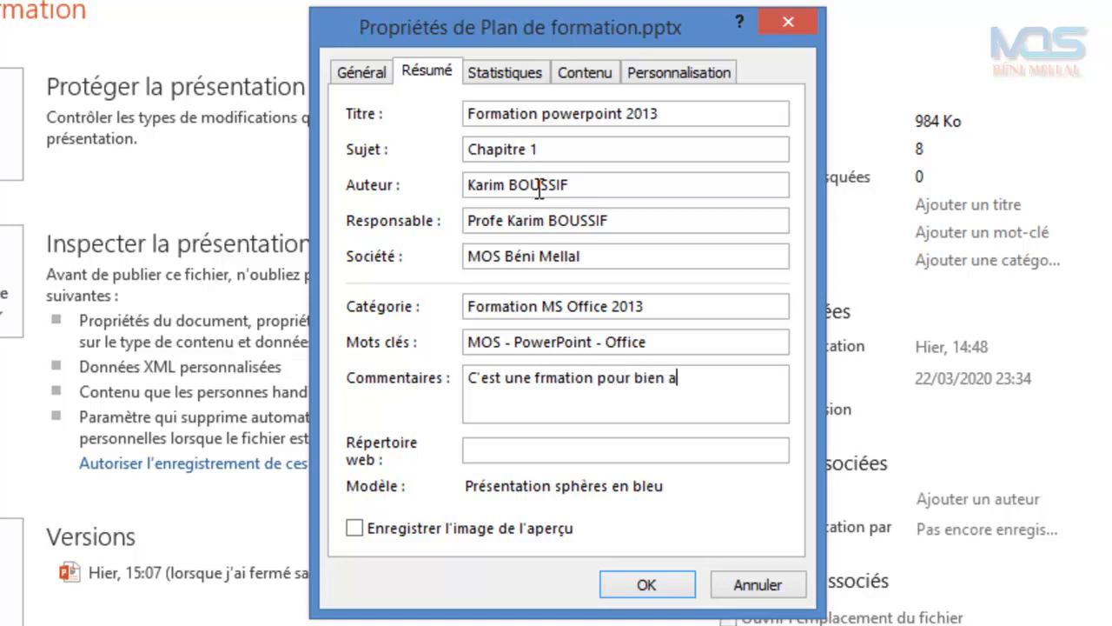
pyautogui.write('pprendr ')
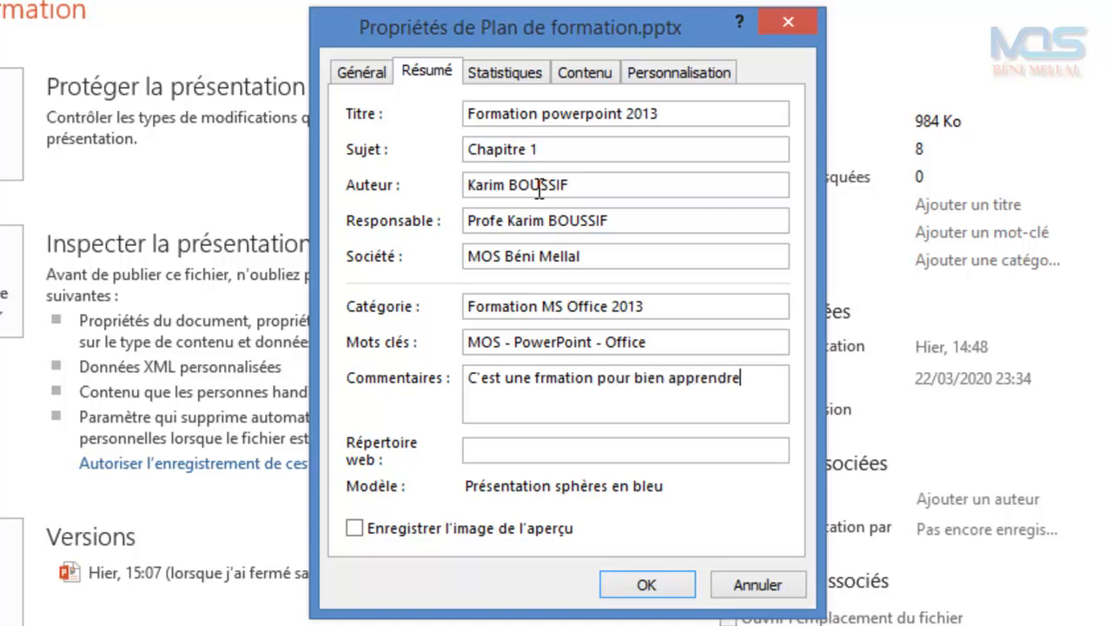
pyautogui.write(' le microsof')
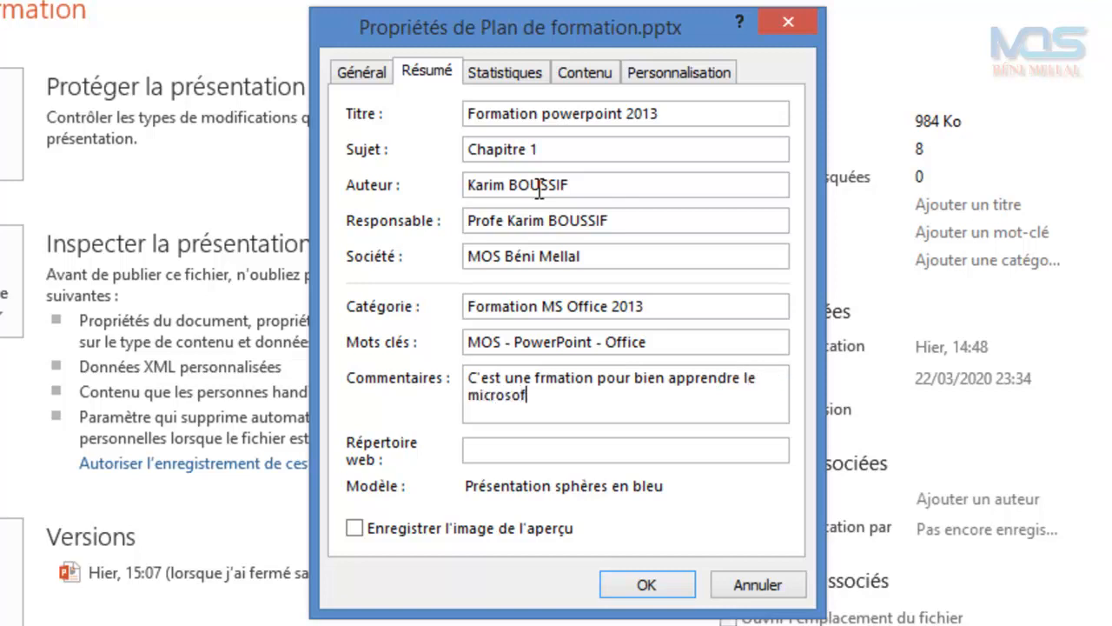
pyautogui.write('t Powerpoint 2013')
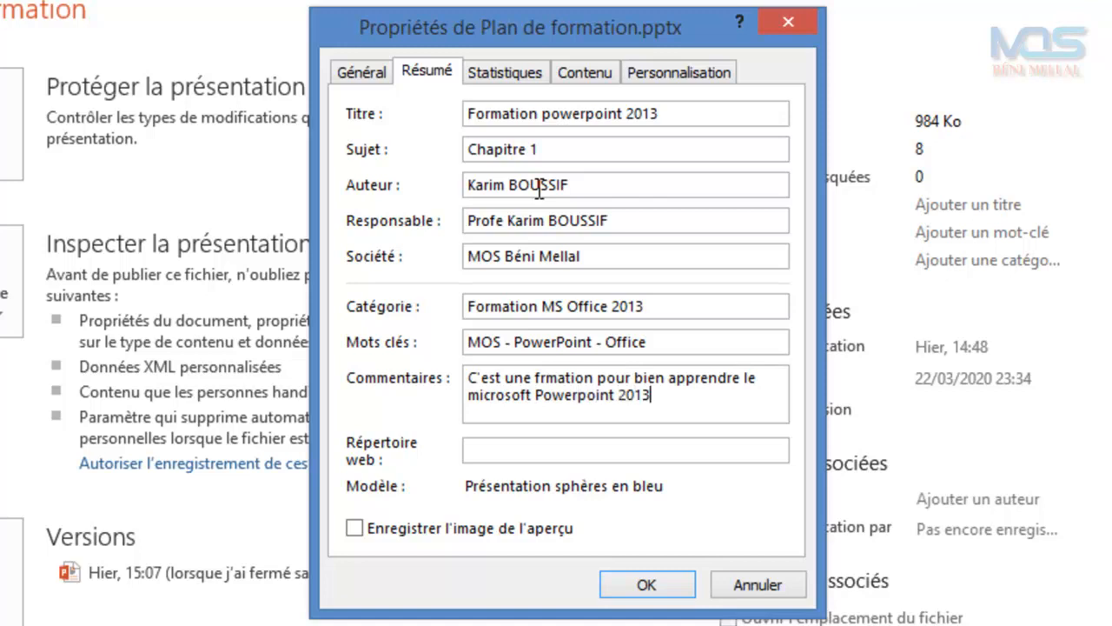
pyautogui.press('Tab')
pyautogui.write('www.mosben')
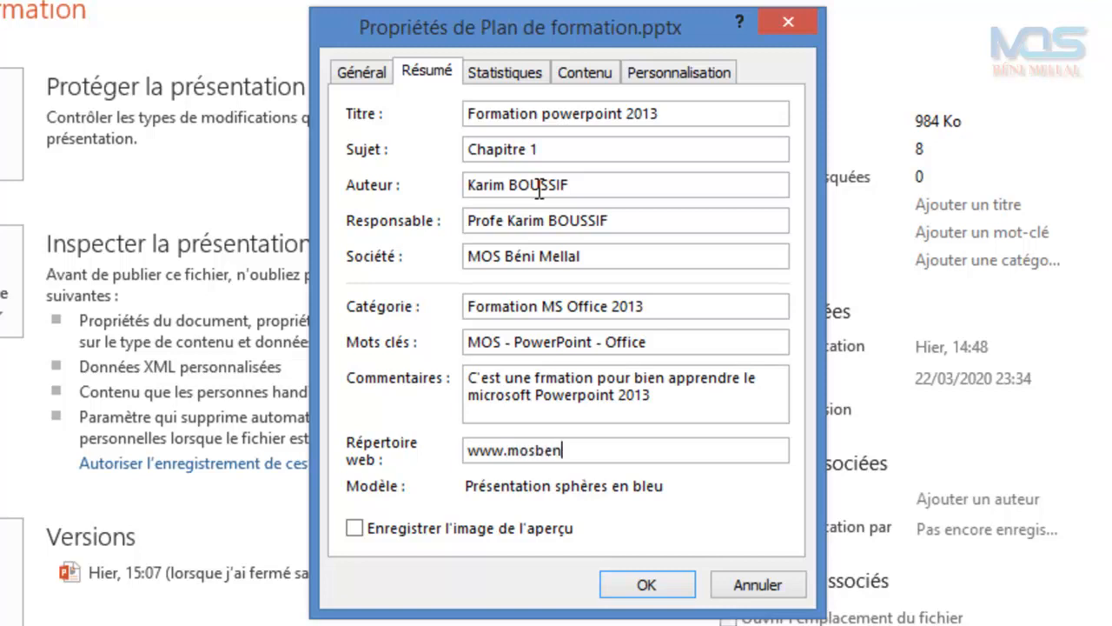
pyautogui.write('imellal.com')
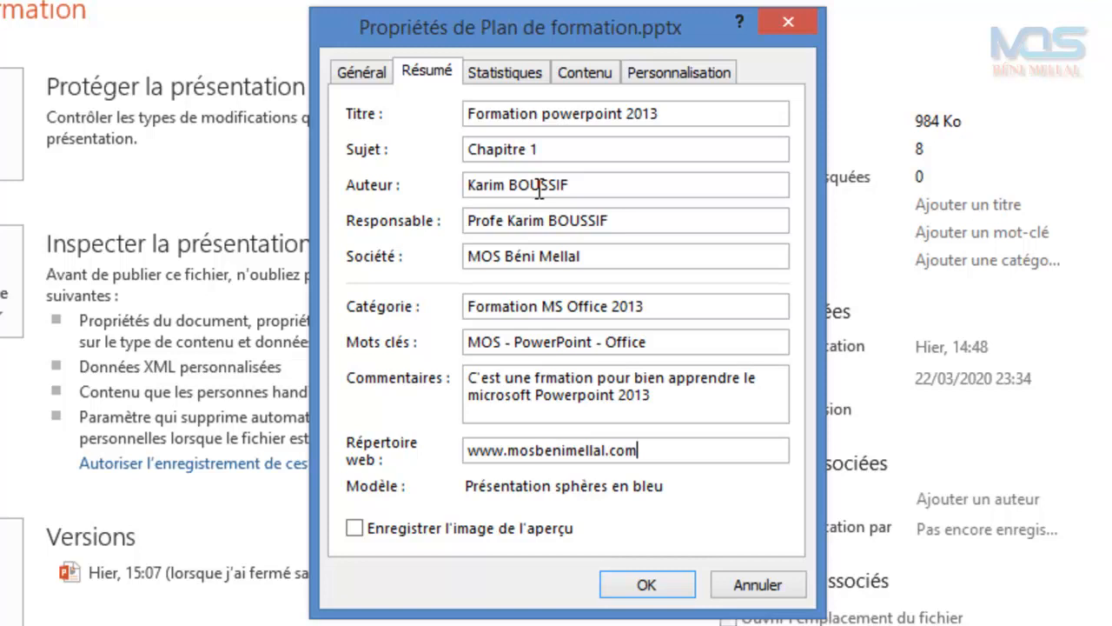
pyautogui.click(480, 527)
# Step: Review the presentation's statistics, content listing and custom properties, and go back to the general properties
pyautogui.click(502, 73)
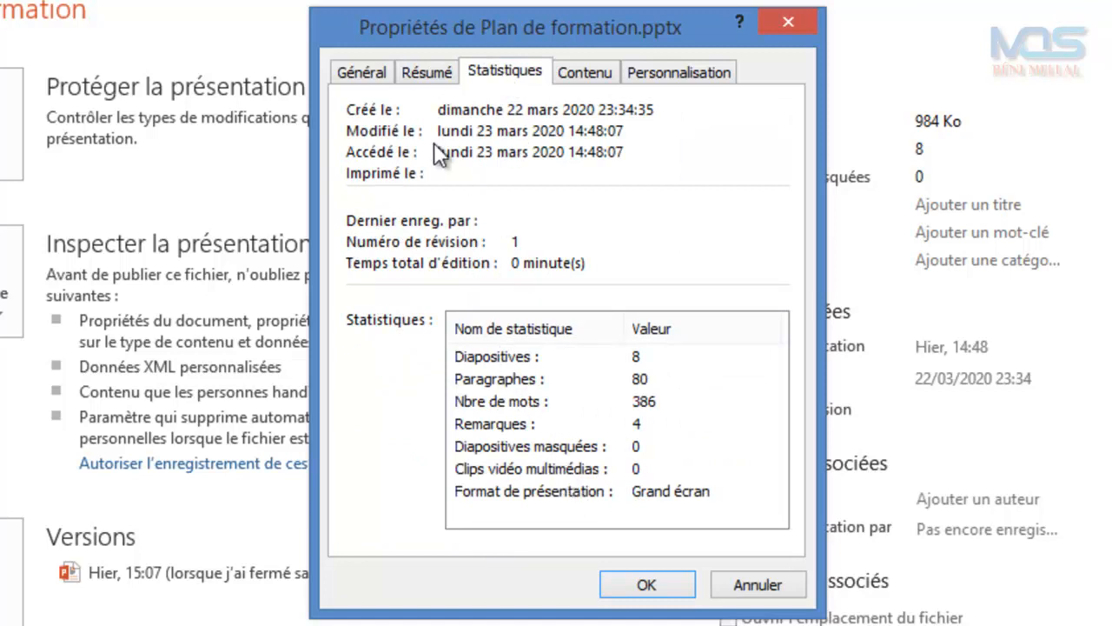
pyautogui.click(583, 85)
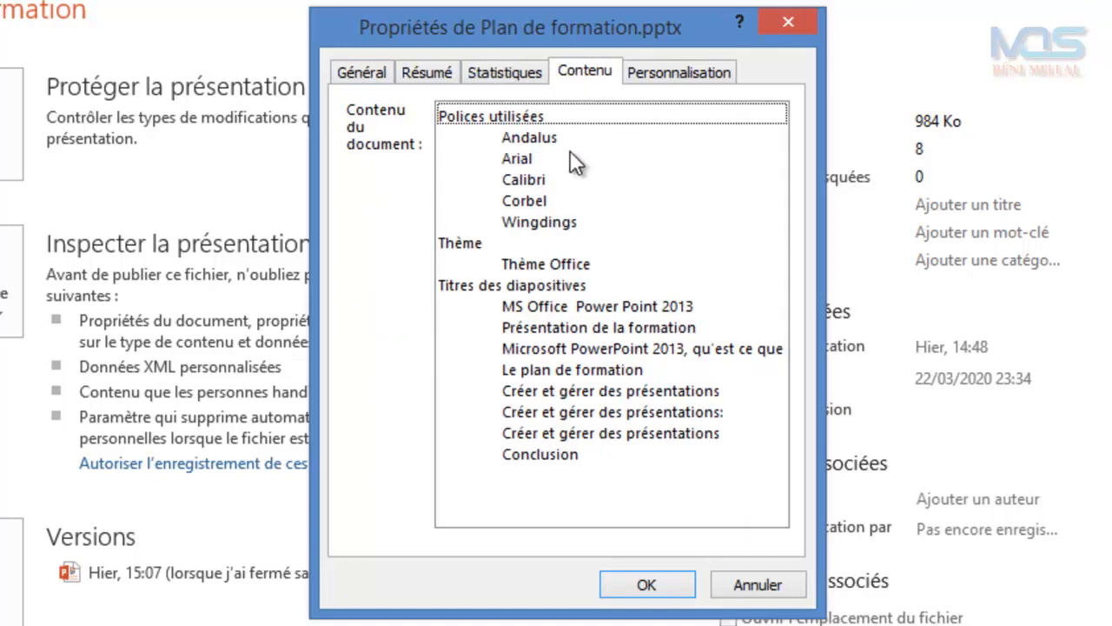
pyautogui.click(681, 73)
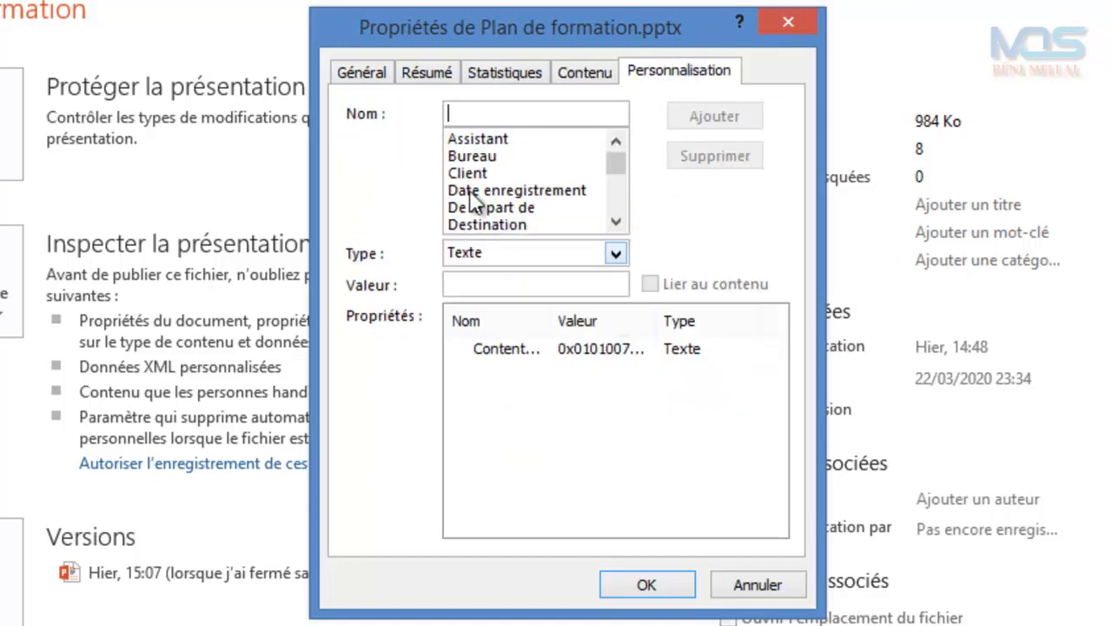
pyautogui.click(369, 75)
pyautogui.moveTo(504, 27); pyautogui.dragTo(281, 43)
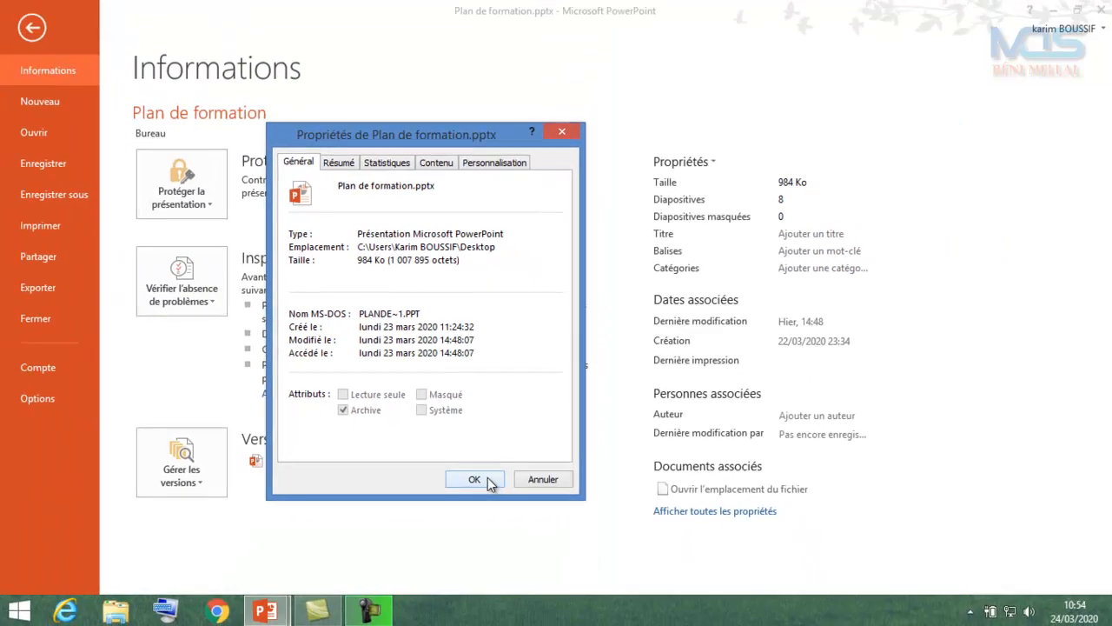
# Step: Apply the edited document properties and return to slide editing with the home commands displayed
pyautogui.click(474, 479)
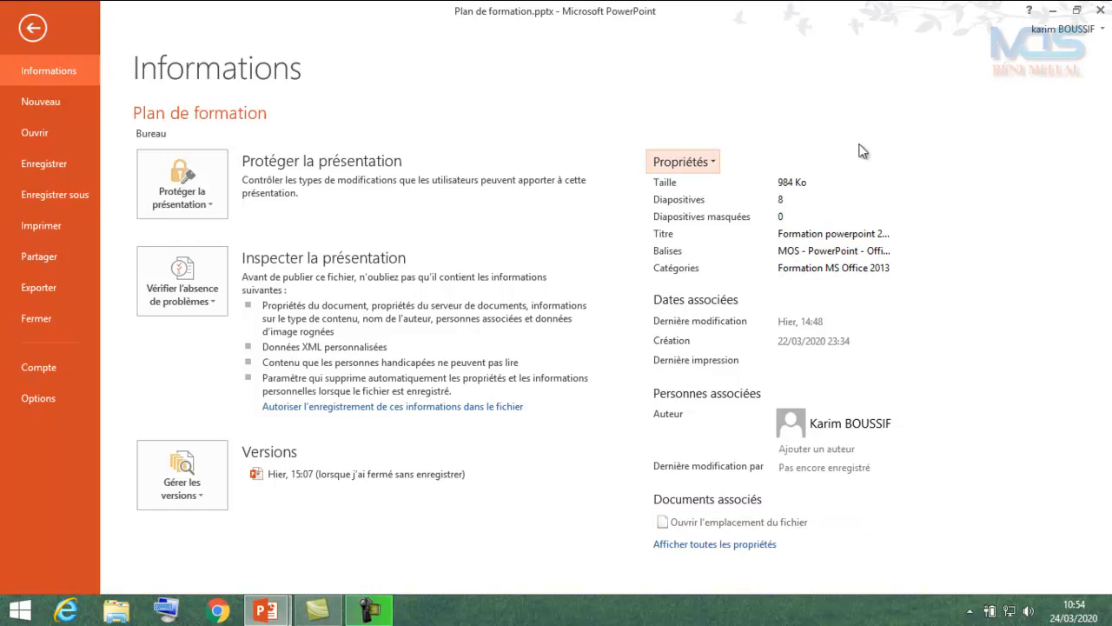
pyautogui.click(35, 29)
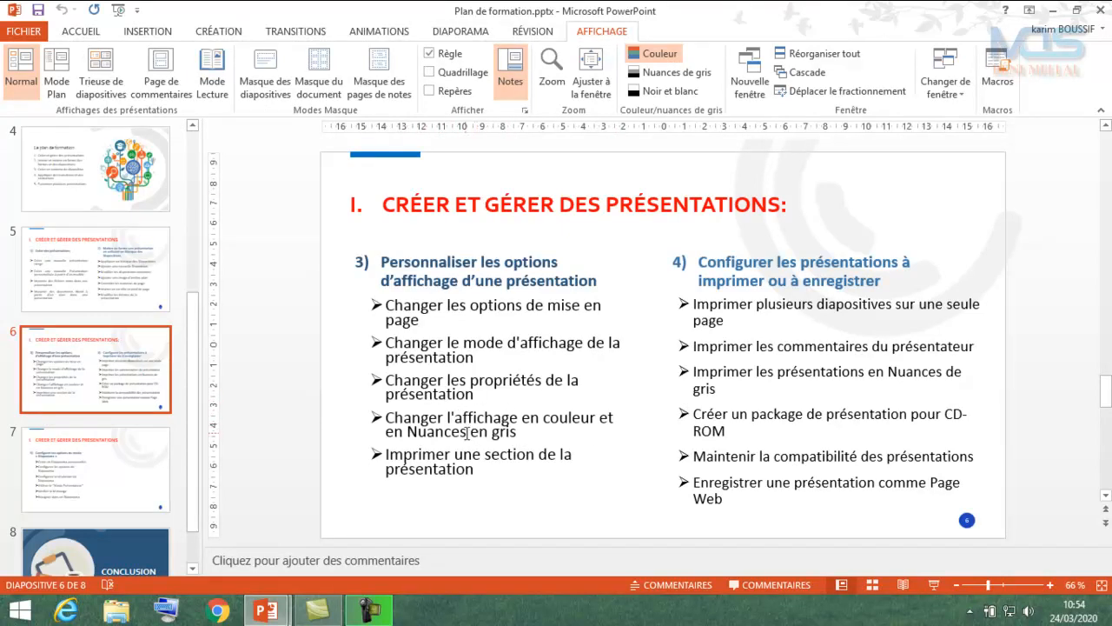
pyautogui.click(80, 31)
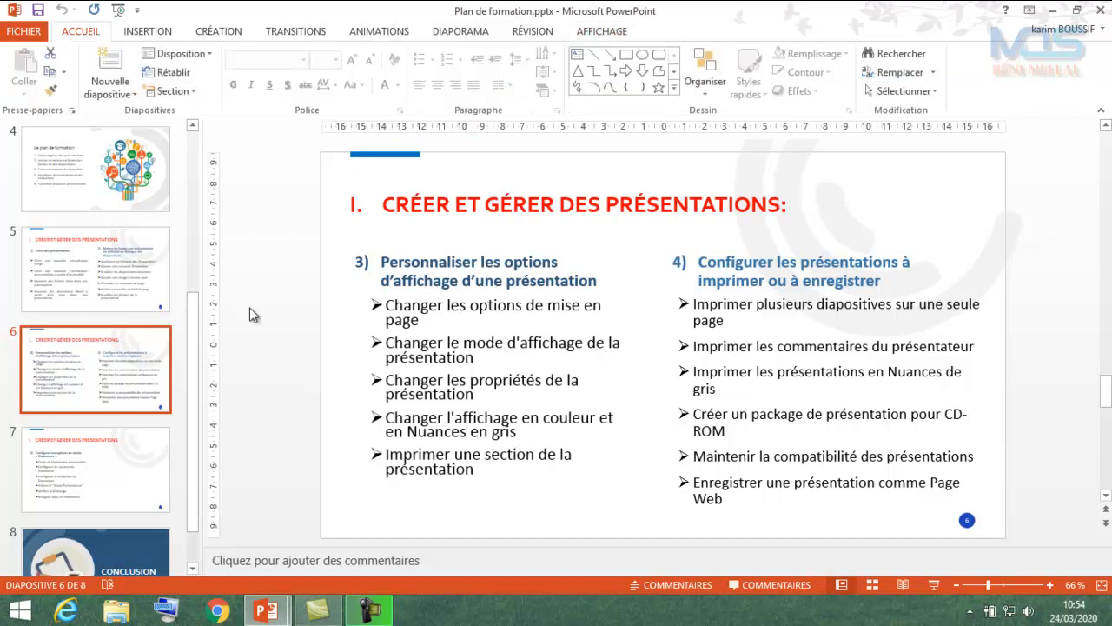